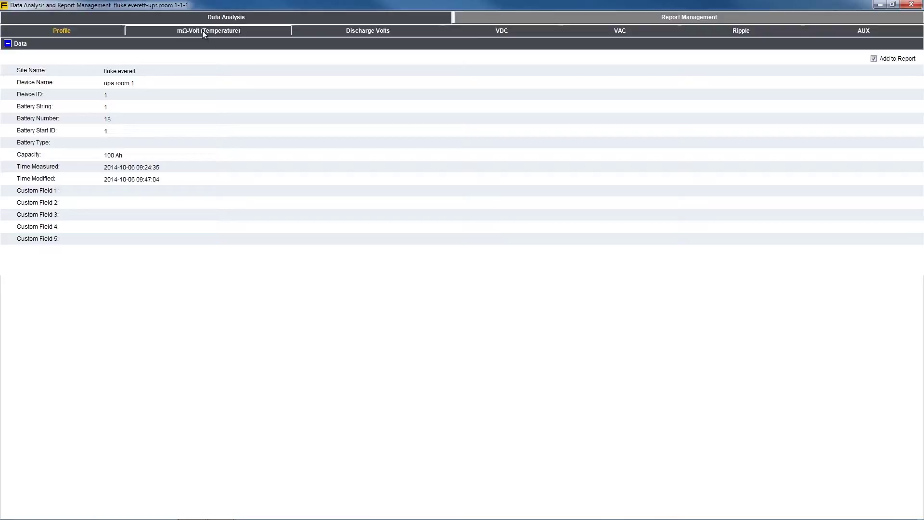
View the mΩ-Volt (Temperature) bar chart and Discharge Volts diagram, then start Fluke Battery Management with the BT521.
left_click(205, 30)
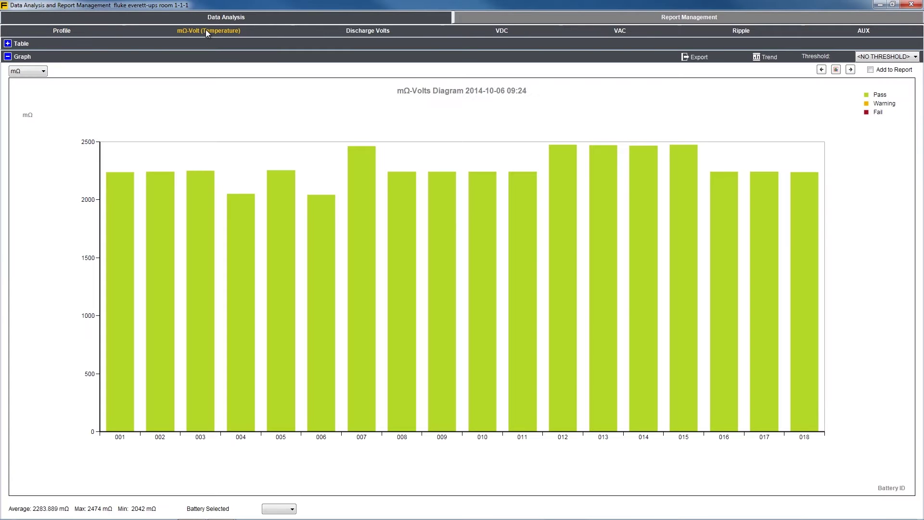
left_click(372, 31)
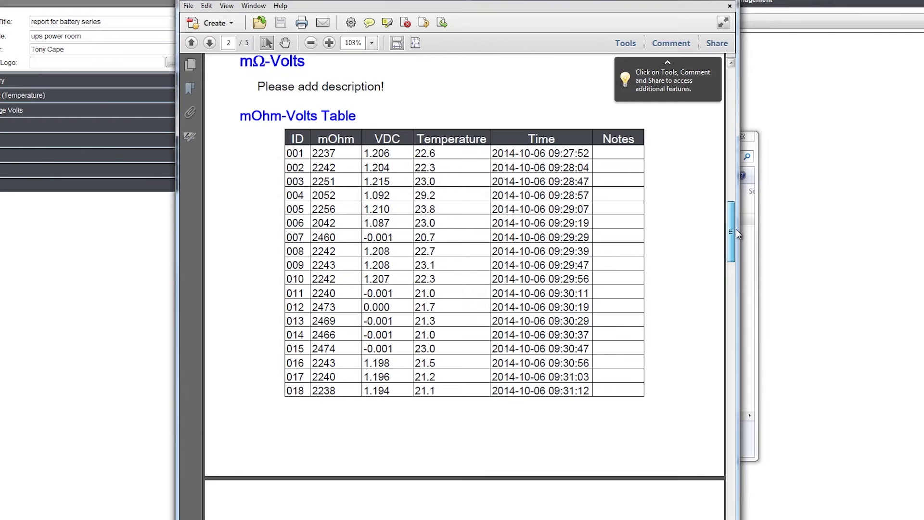
left_click_drag(737, 233, 738, 292)
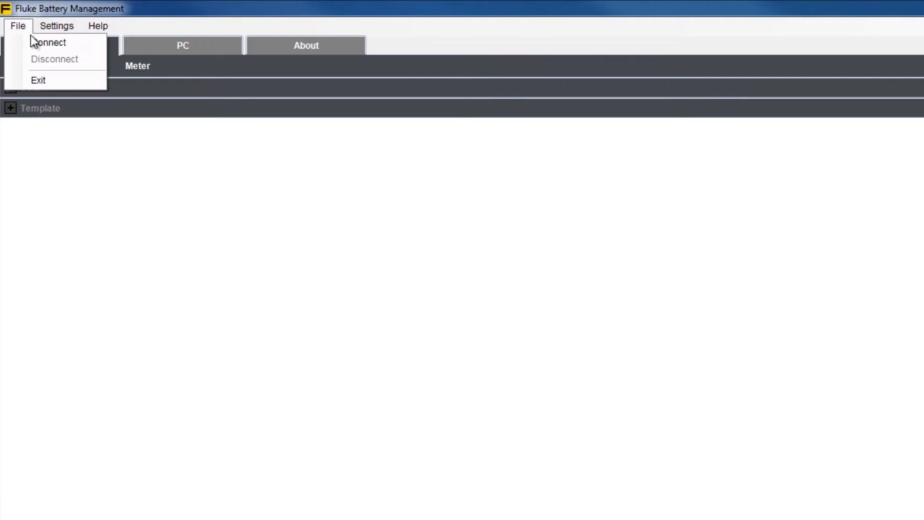
Connect to the BT521 on COM4 and download the 2014-10-06 'fluke everett-ups room 1-1-1' profile.
left_click(33, 42)
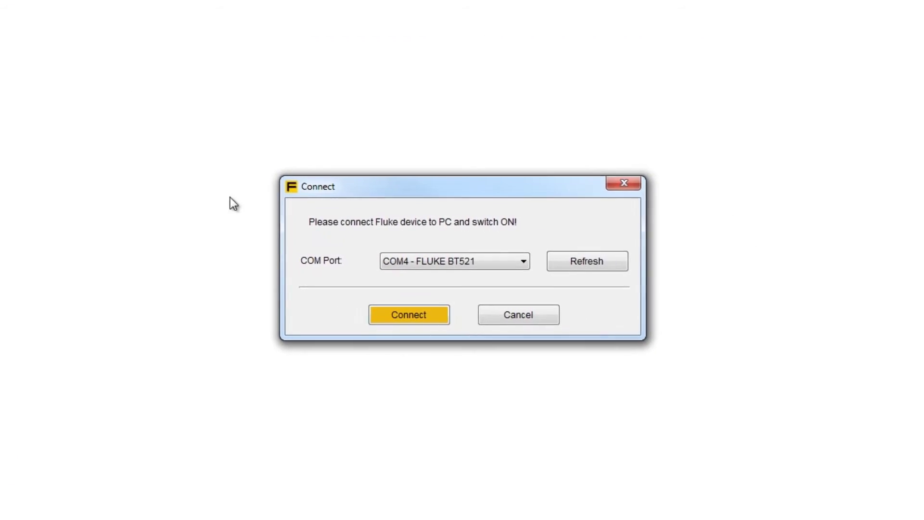
left_click(417, 314)
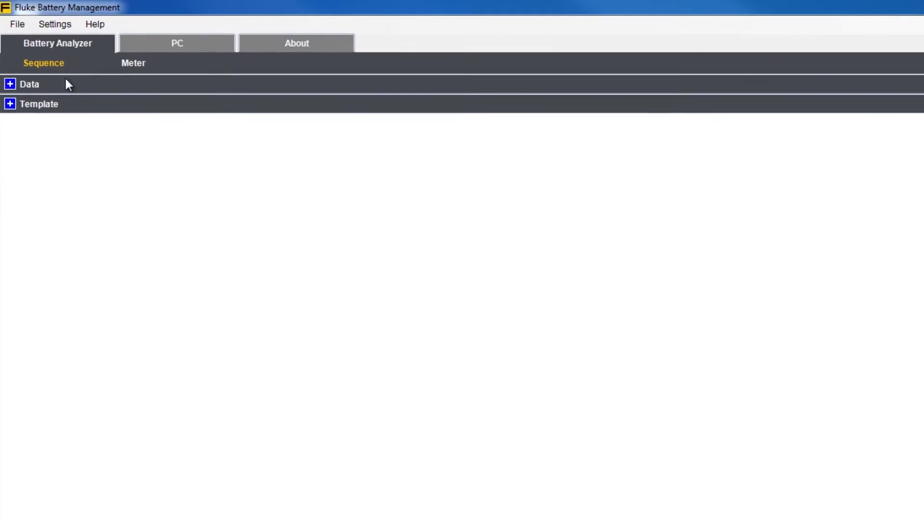
left_click(15, 86)
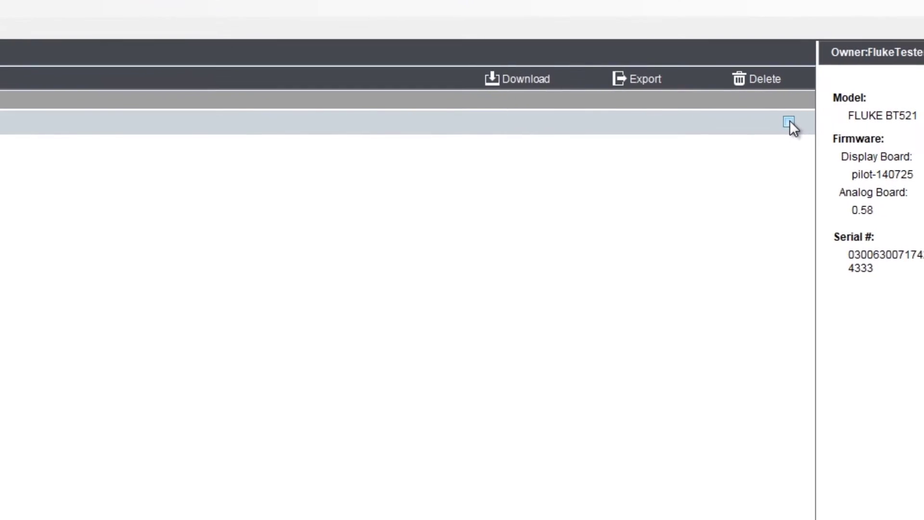
left_click(506, 77)
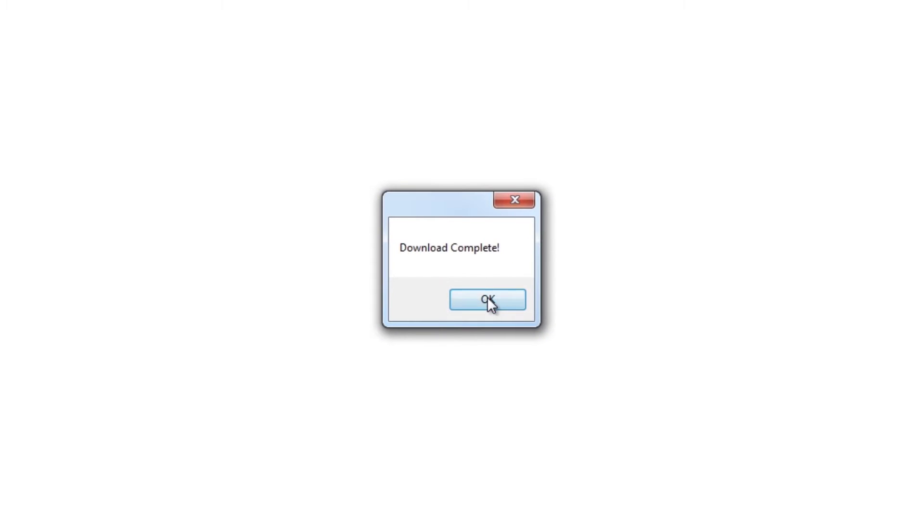
left_click(488, 301)
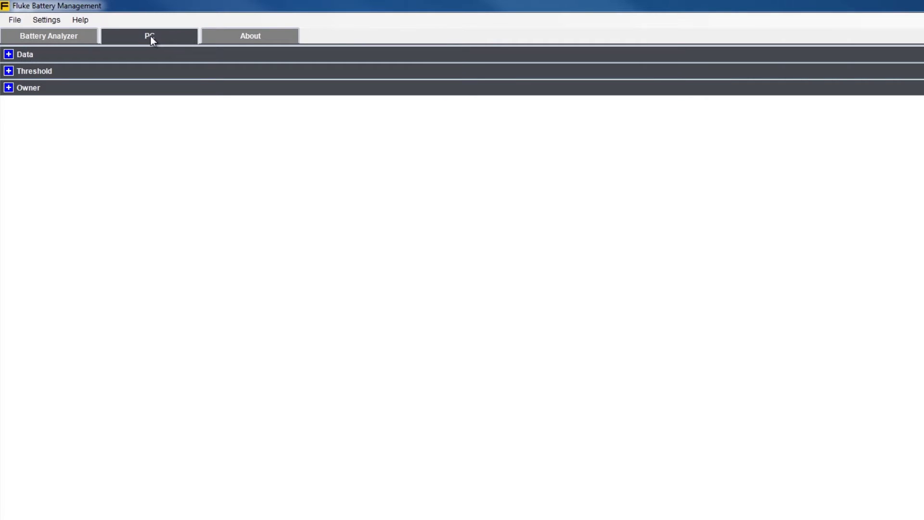
left_click(9, 54)
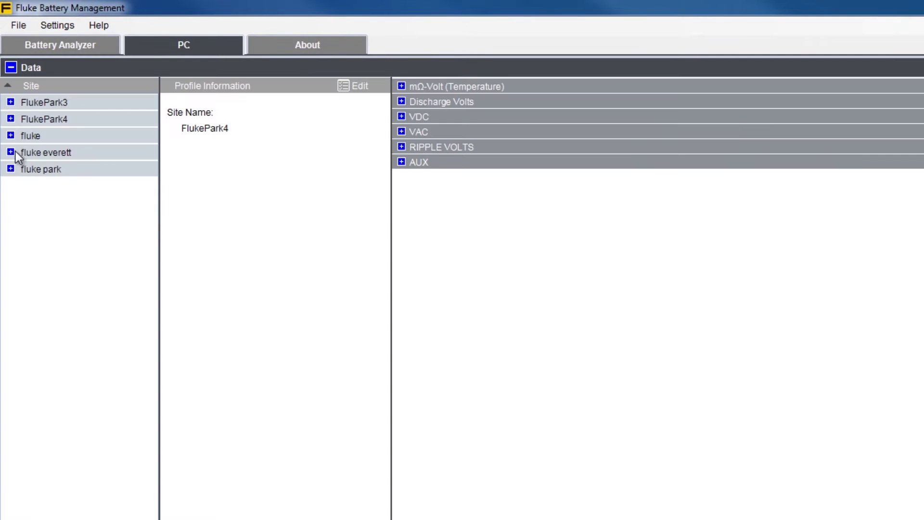
left_click(11, 152)
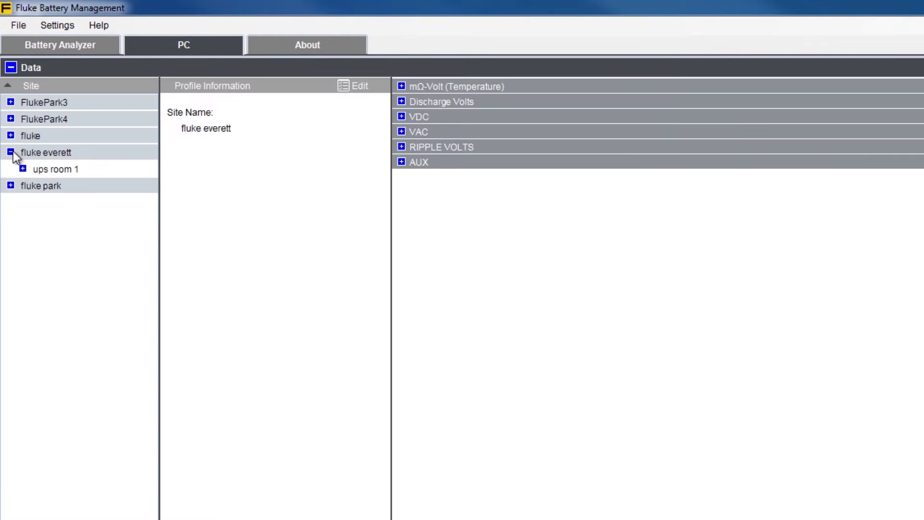
left_click(22, 168)
left_click(34, 185)
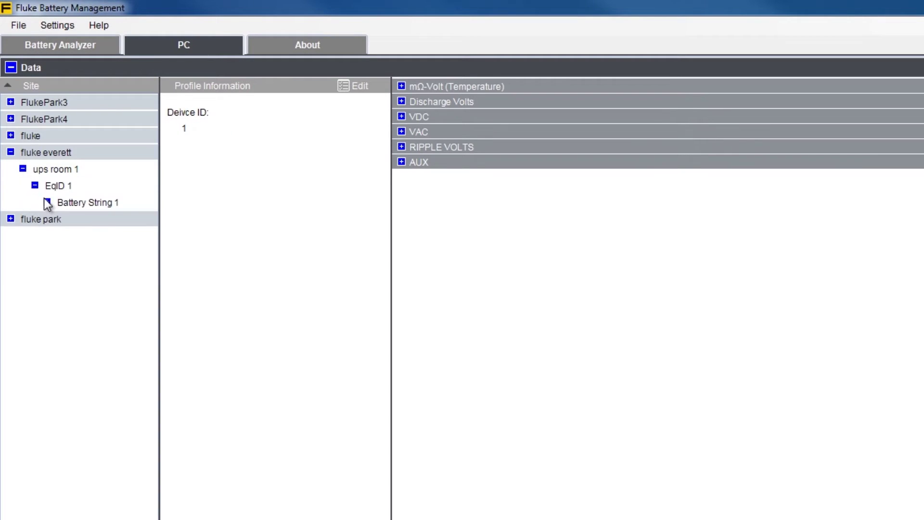
left_click(46, 202)
left_click(86, 220)
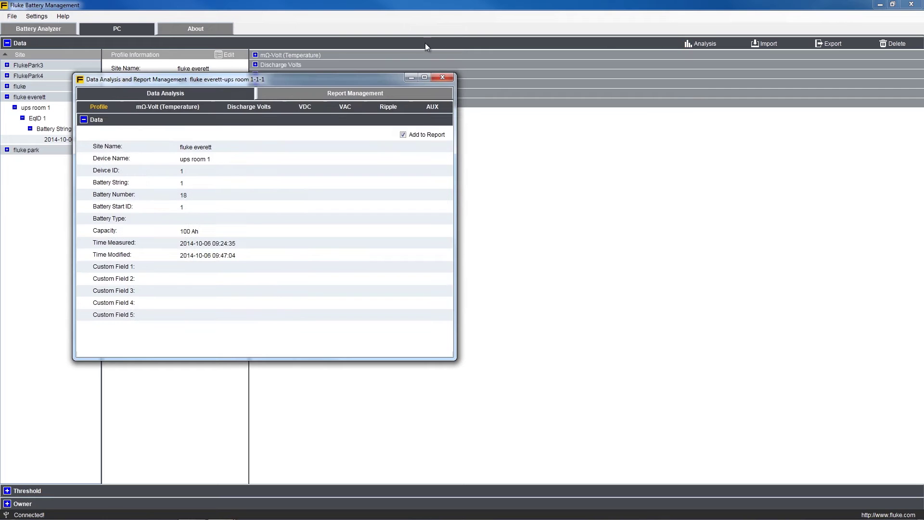
left_click(424, 77)
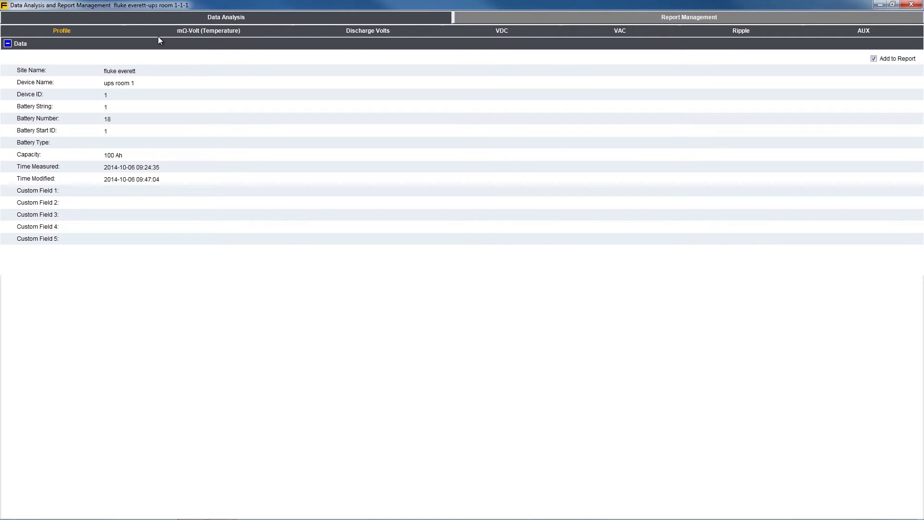
Step through the mΩ-Volt, Discharge Volts, VDC, VAC, Ripple and Profile views of the string.
left_click(204, 29)
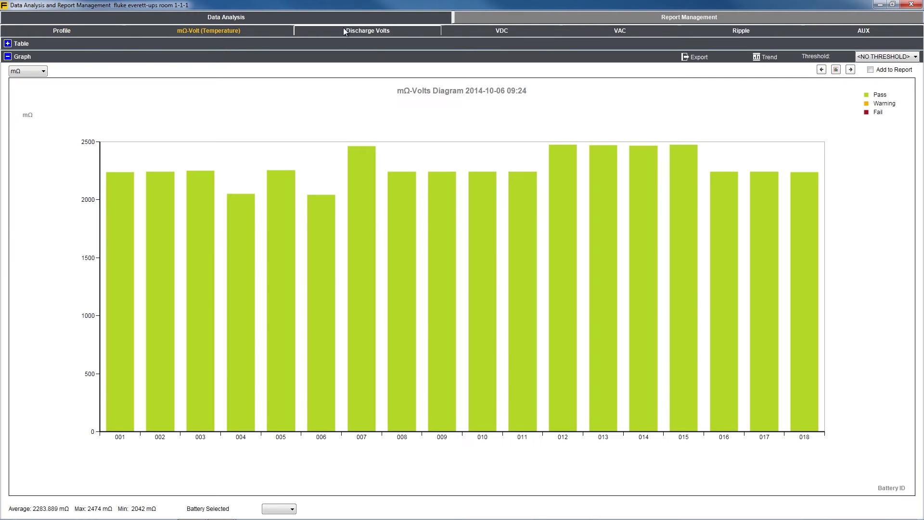
left_click(356, 29)
left_click(503, 30)
left_click(592, 31)
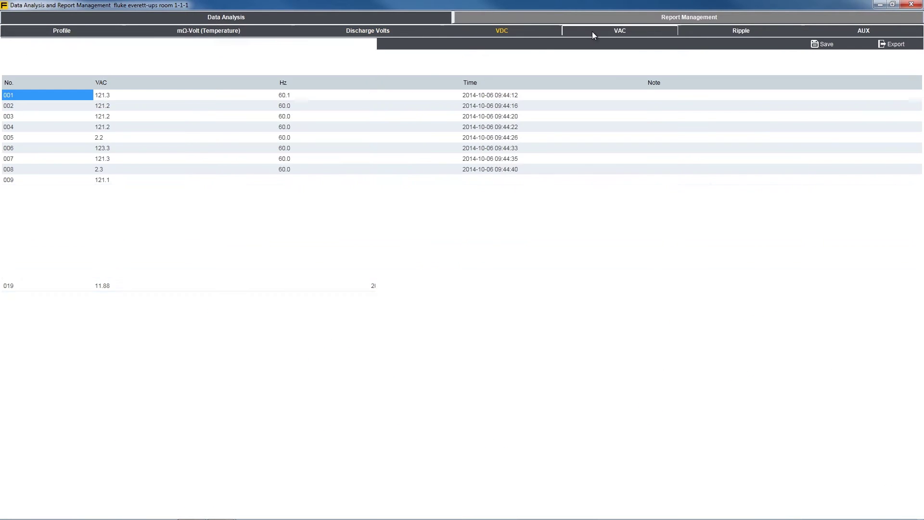
left_click(732, 32)
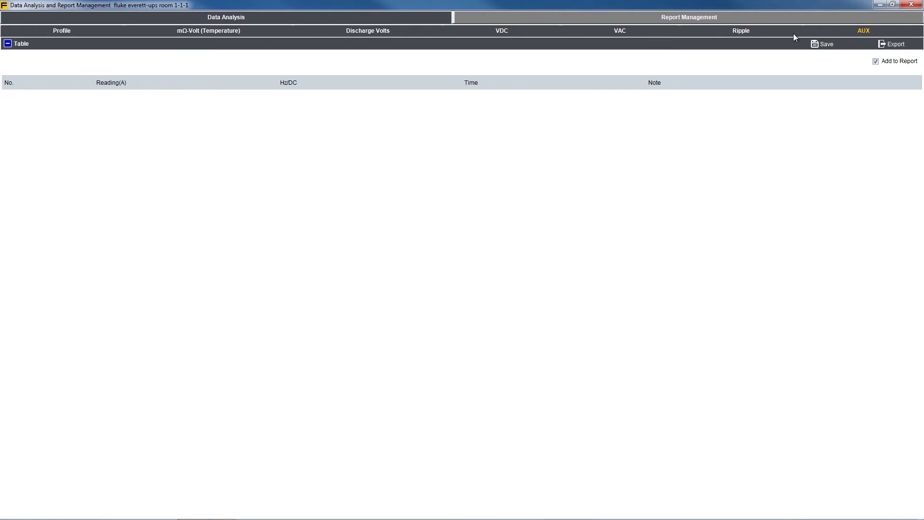
left_click(97, 30)
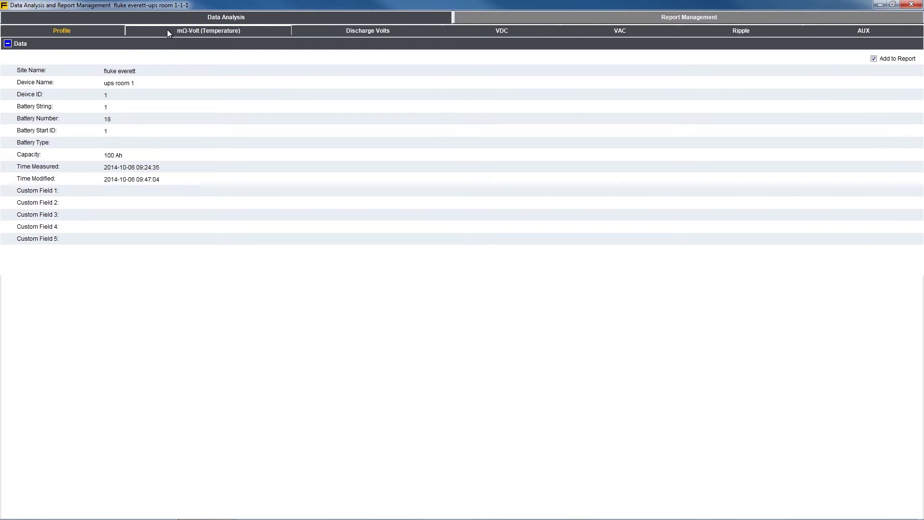
Show then hide the mΩ measurement table, and set the chart threshold to <NO THRESHOLD>.
left_click(167, 31)
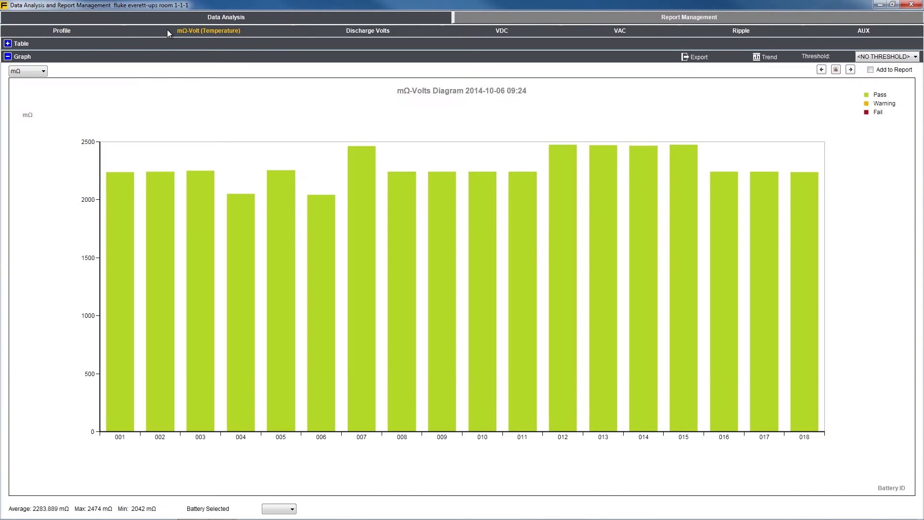
left_click(7, 43)
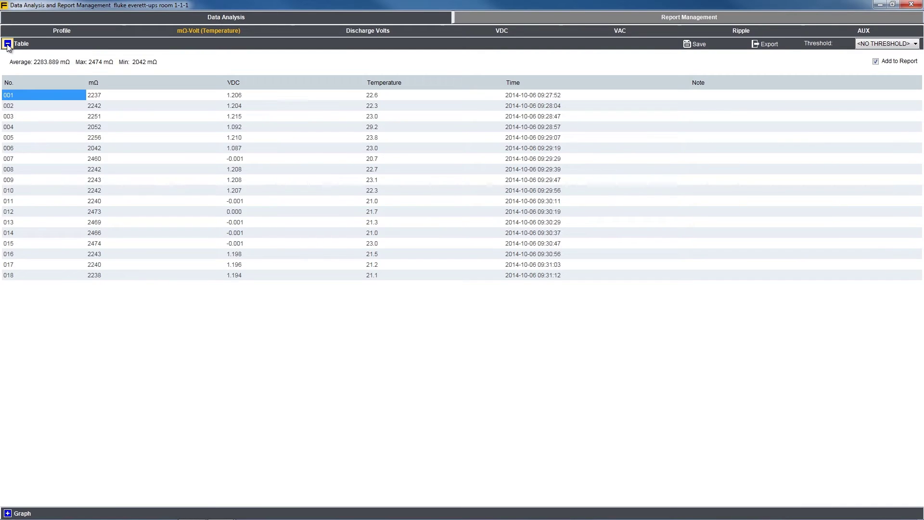
left_click(7, 43)
left_click(8, 56)
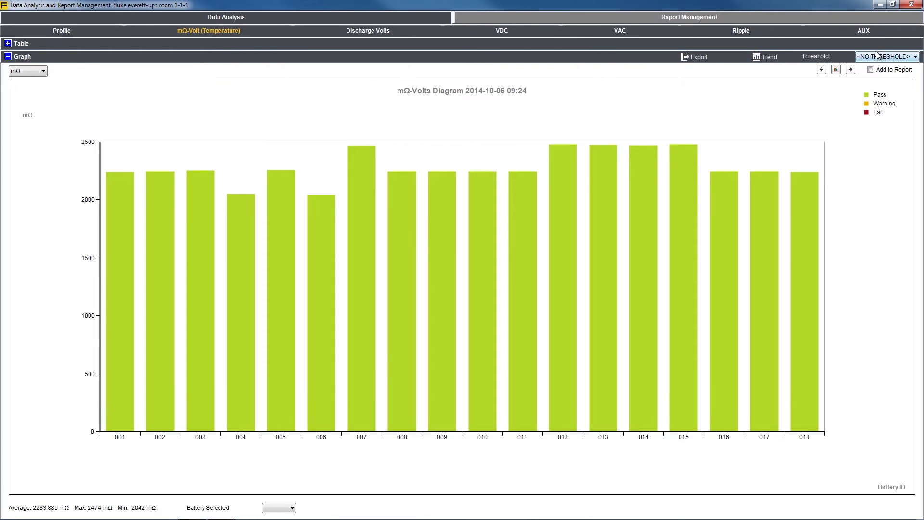
left_click(878, 55)
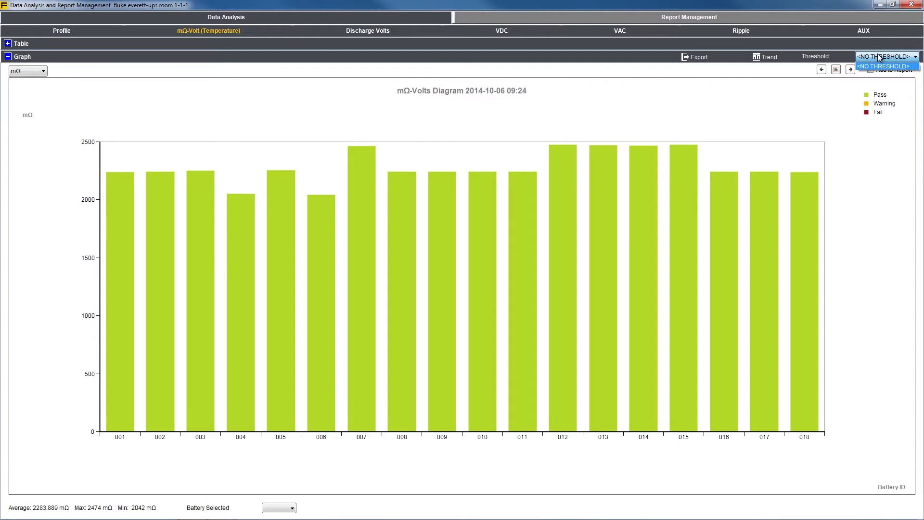
left_click(880, 66)
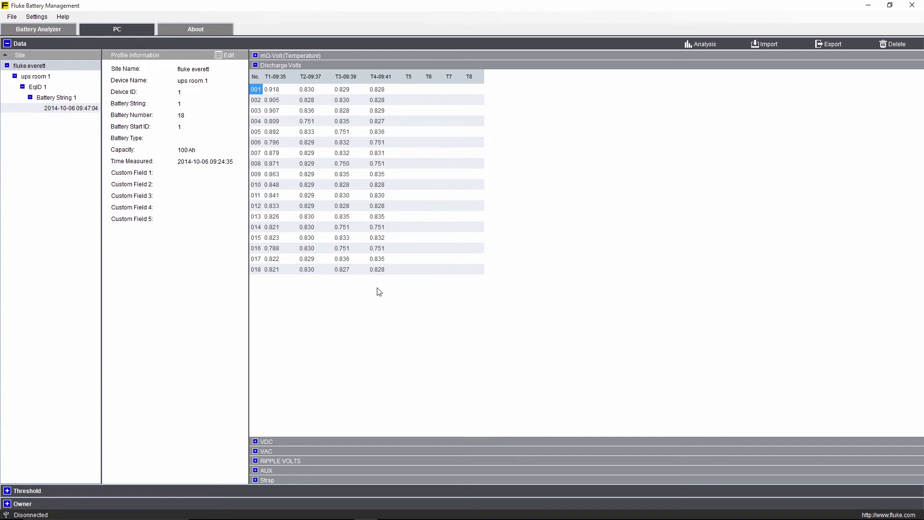
Show the Help > About page with version 1.0.94.0 and the copyright notice.
left_click(63, 17)
left_click(93, 40)
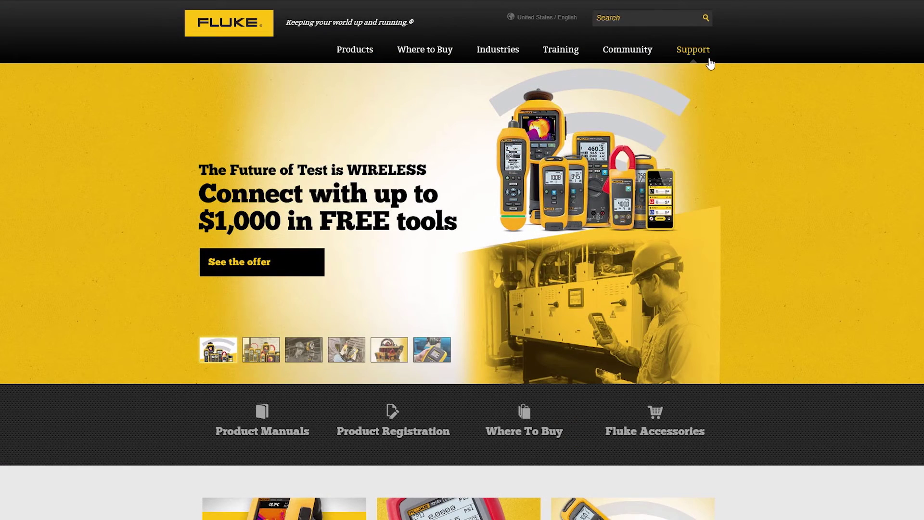
Go to the Fluke website's Software Downloads and the Fluke 500 Series Battery Analyzers page.
mouse_move(710, 63)
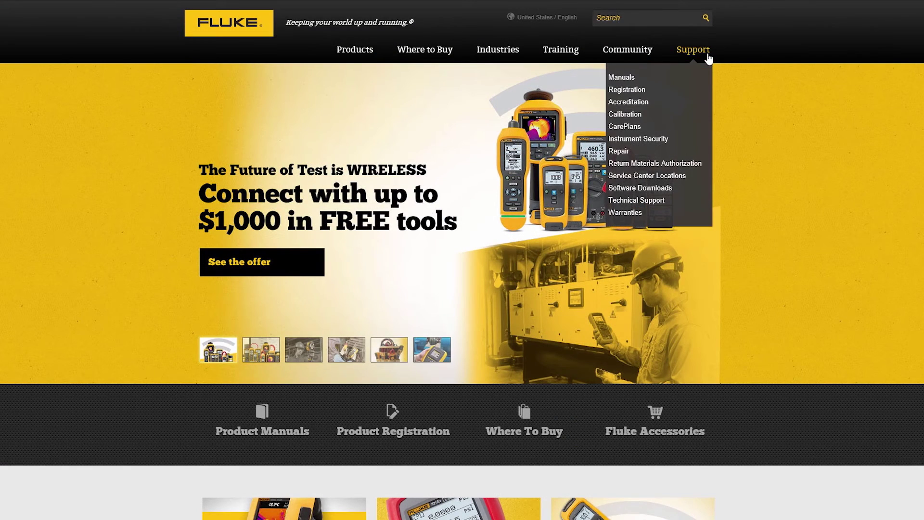
left_click(664, 188)
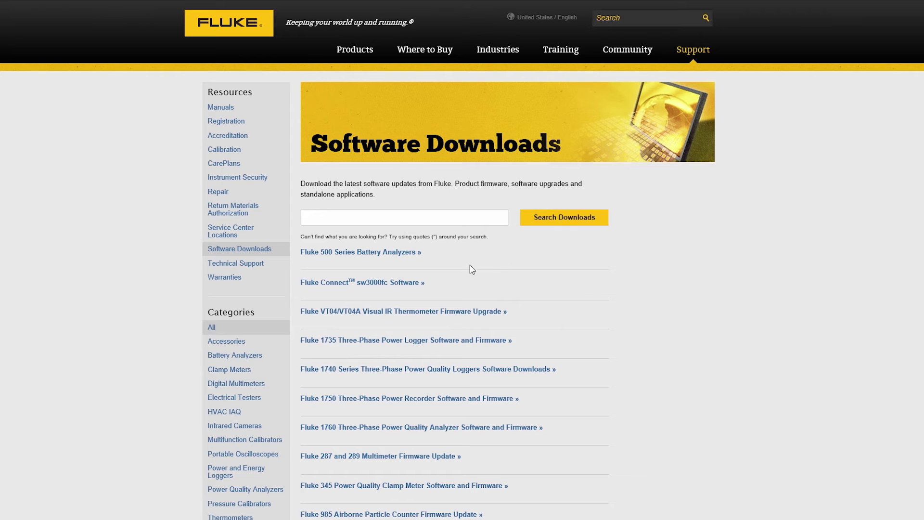
left_click(388, 254)
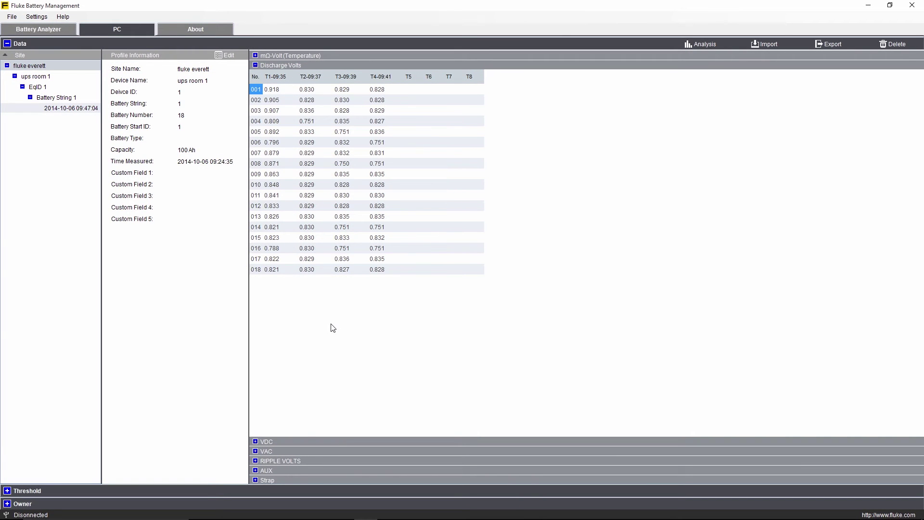
Open Settings > Options to review the Unit, Data and Advance settings.
left_click(49, 19)
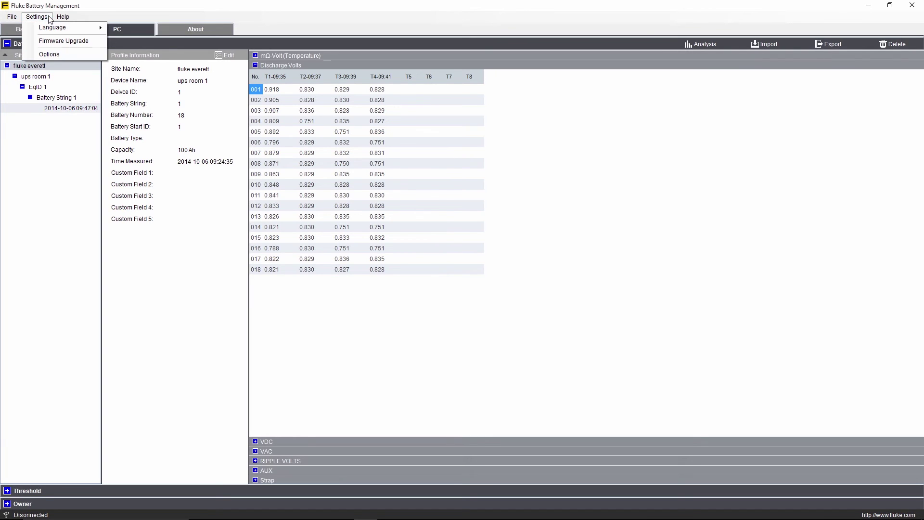
left_click(49, 56)
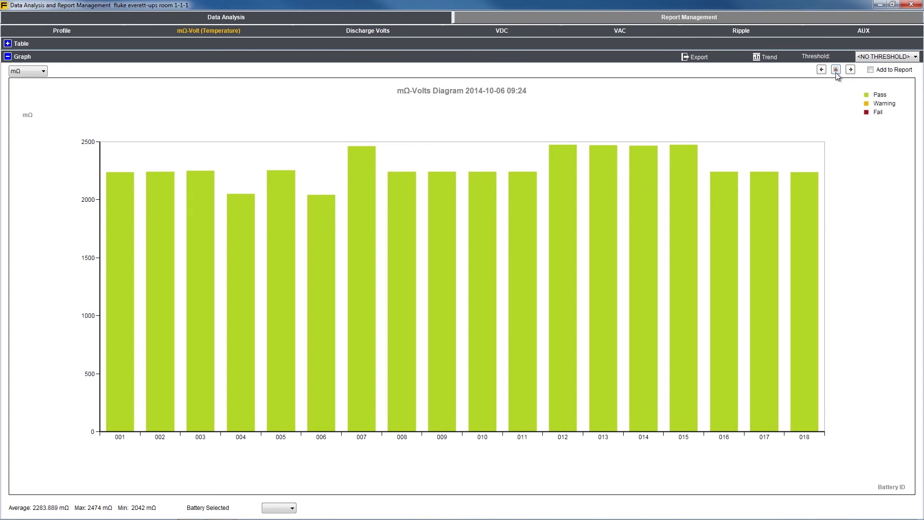
Tick Add to Report for the 18-battery mΩ-Volts diagram.
left_click(870, 70)
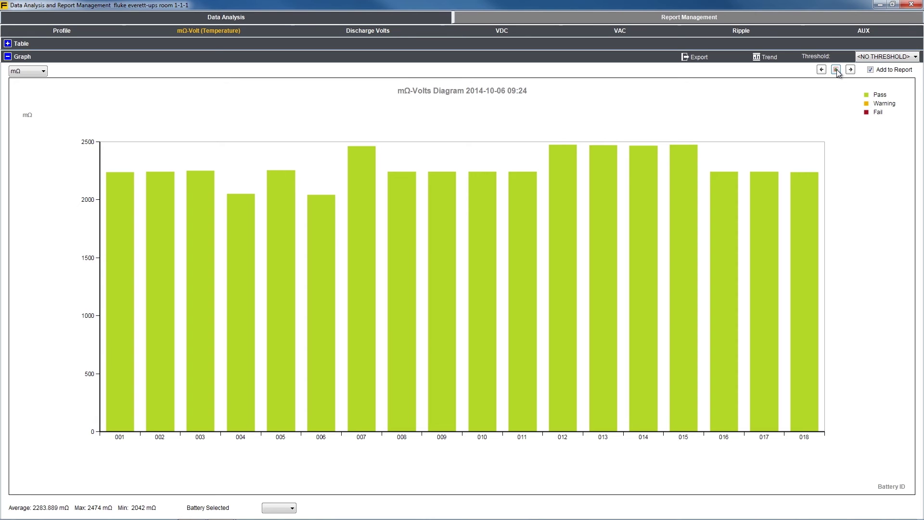
Set report title 'report for battery series', subtitle 'ups power room', and enter the author's name.
left_click(690, 17)
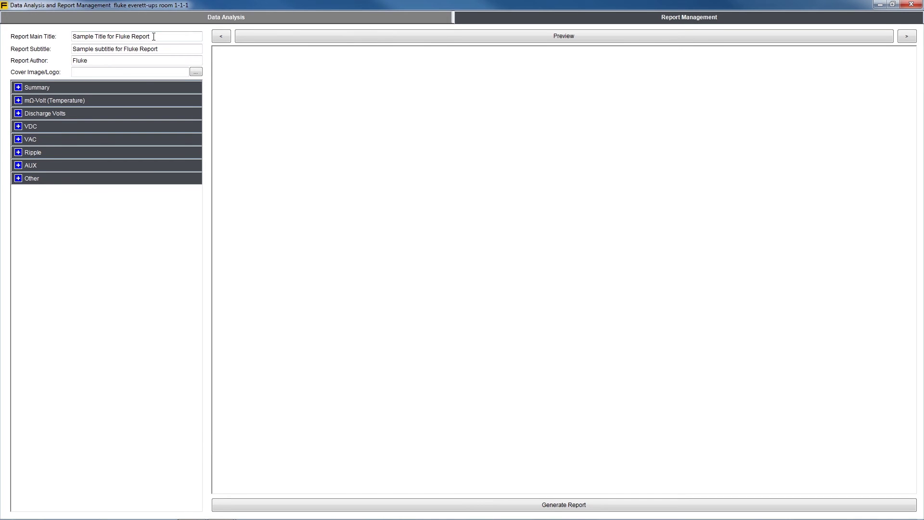
left_click_drag(154, 37, 60, 37)
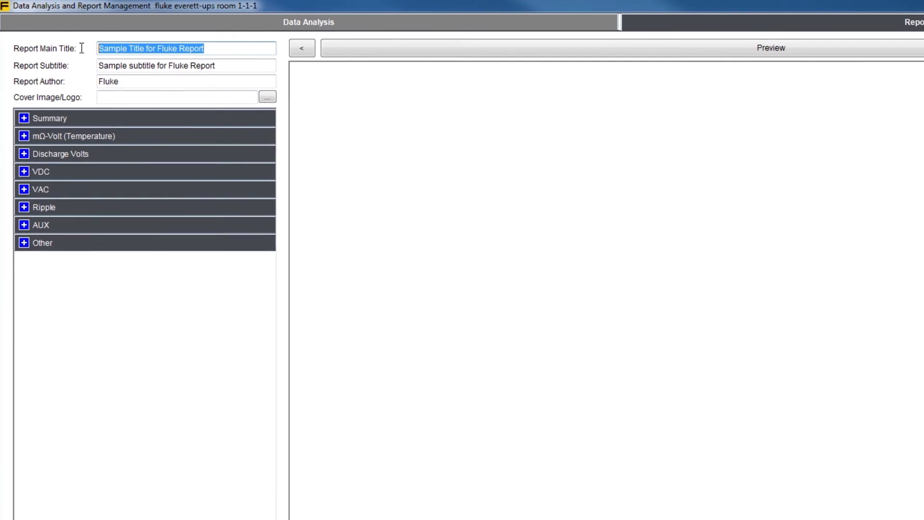
type("report for battery series")
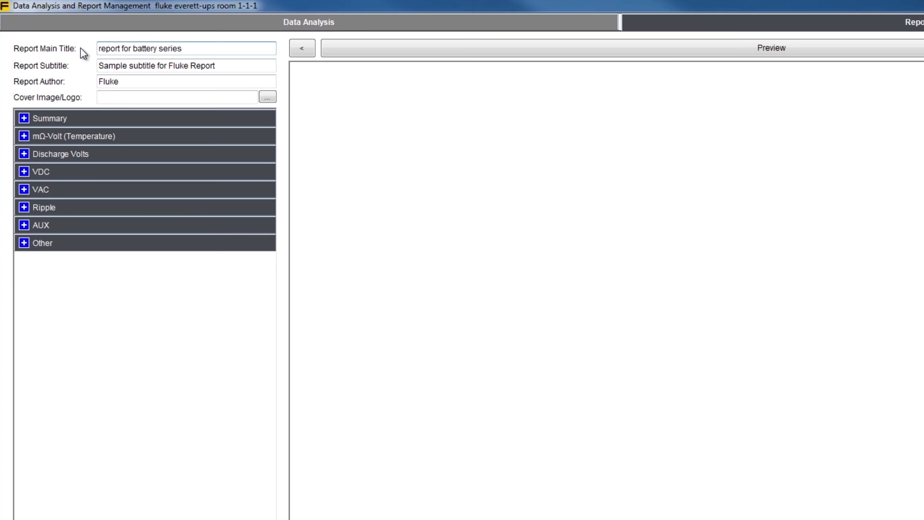
key("Tab")
type("ups powe")
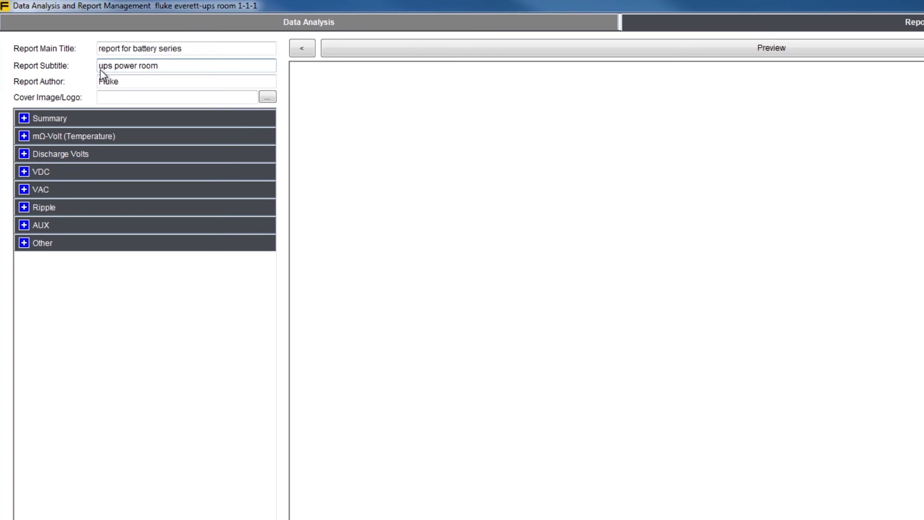
key("Tab")
type("Tony Cape")
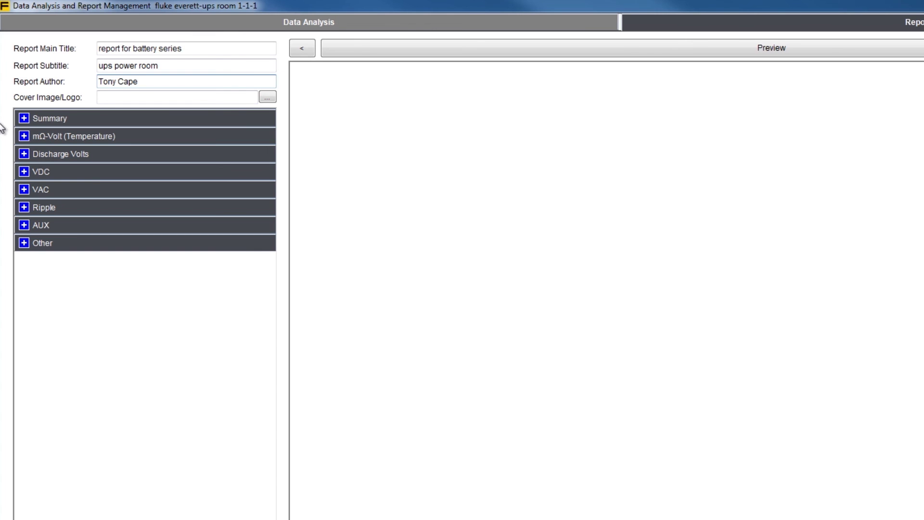
Generate the report preview and page forward to its Ripple, AUX and Others sections.
left_click(641, 49)
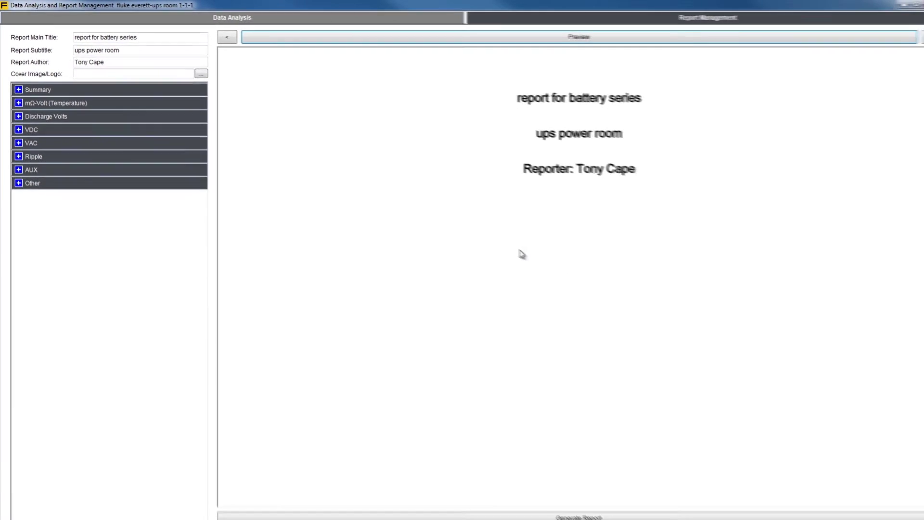
left_click(907, 37)
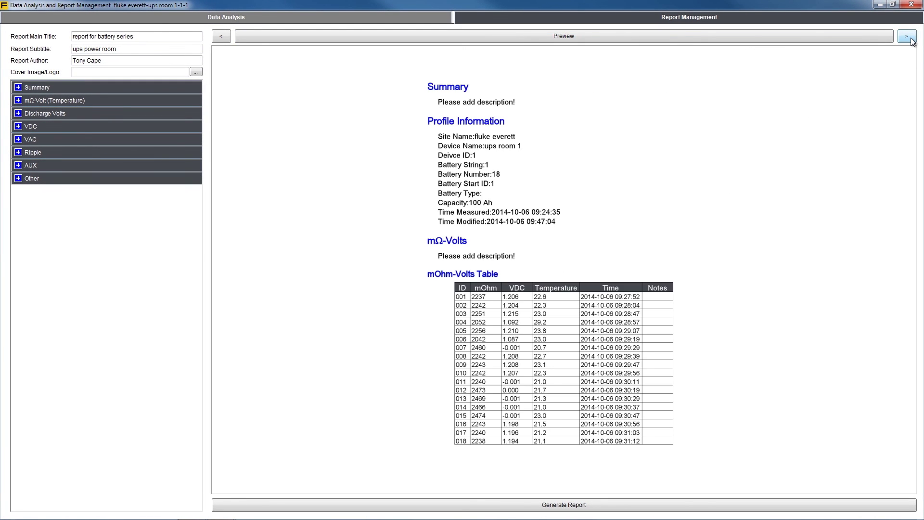
left_click(907, 36)
left_click(906, 37)
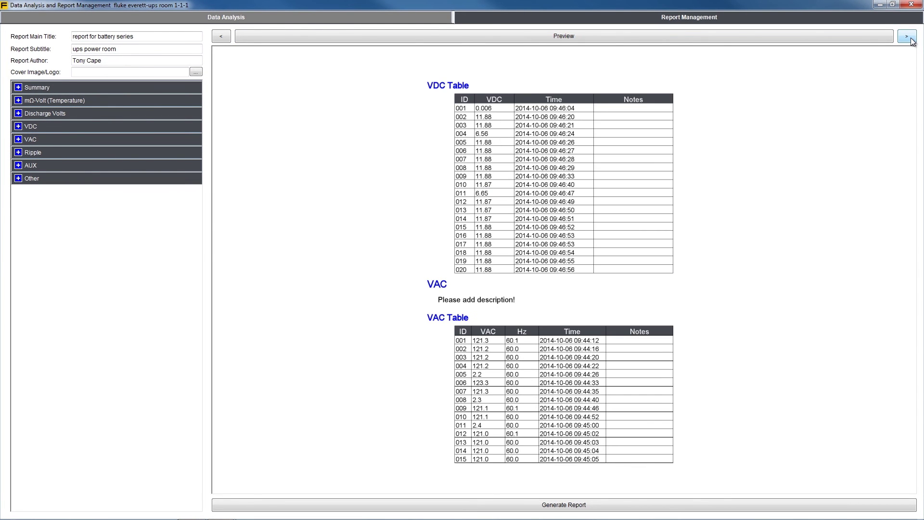
left_click(911, 38)
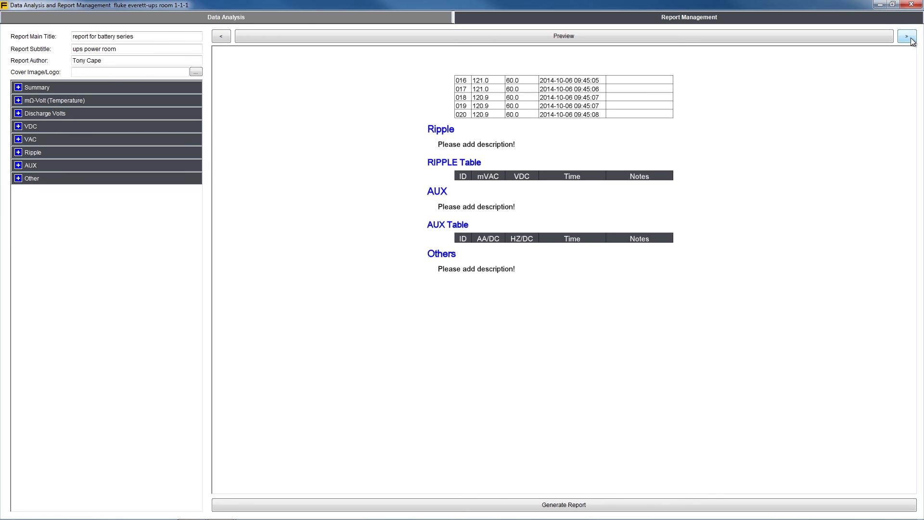
Generate the report as 'report for battery series.pdf' and review its VAC table in Acrobat.
left_click(676, 509)
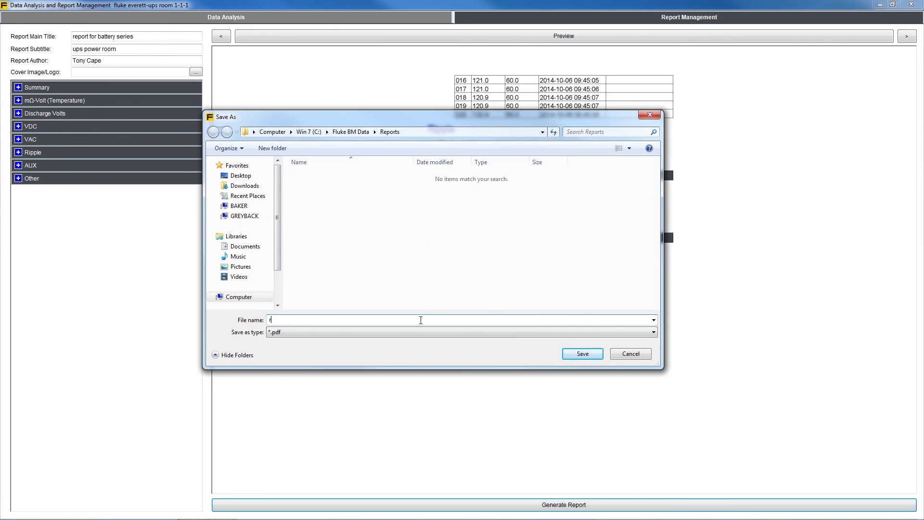
type("report for battery series")
left_click(595, 355)
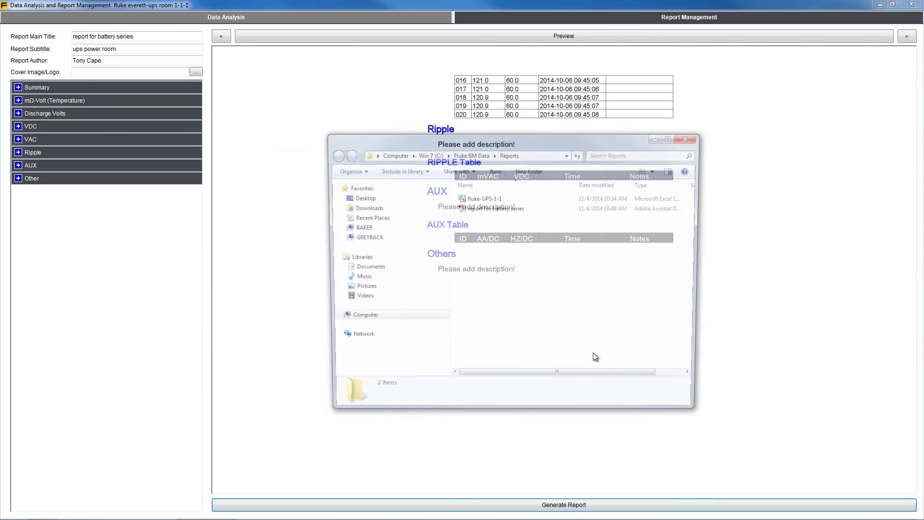
left_click_drag(683, 192, 692, 385)
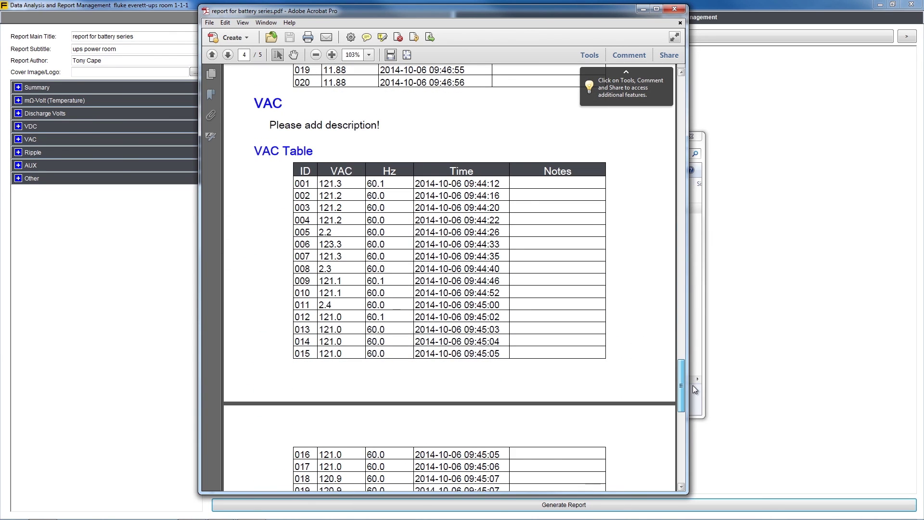